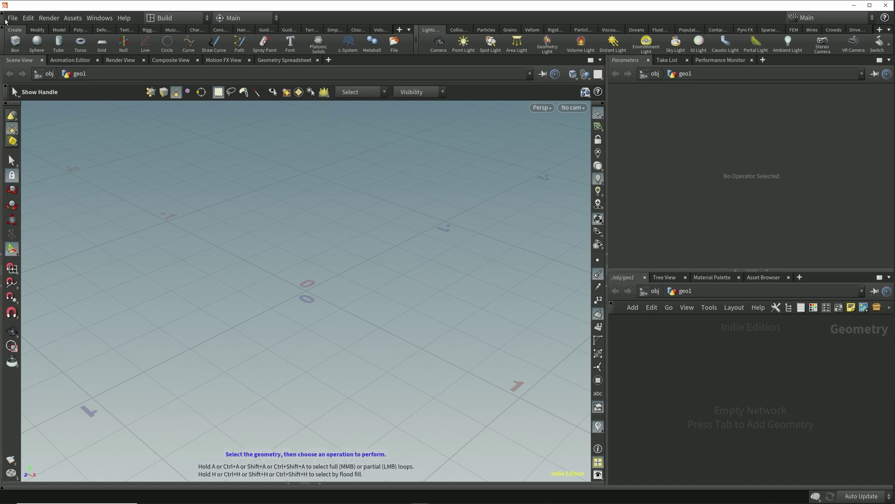
Step: Add a 13-row, 24-column polygon sphere to geo1 and orbit around it
left_click(37, 42)
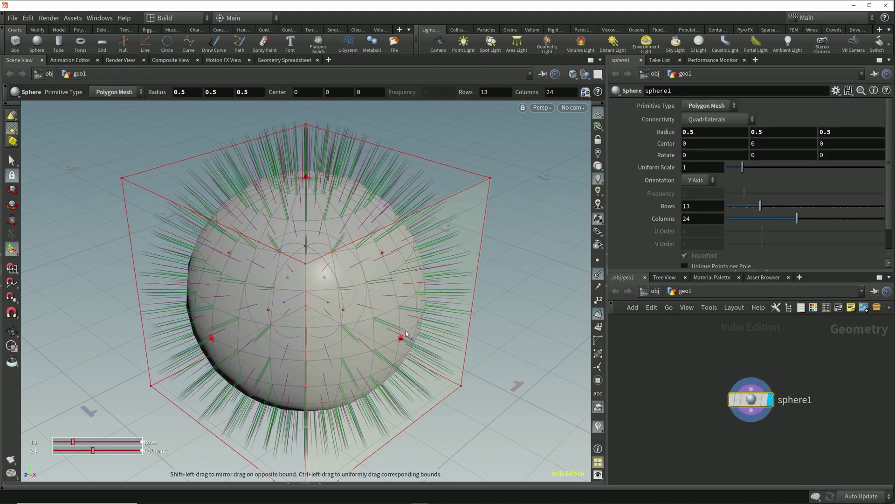
key("Escape")
left_click_drag(406, 334, 428, 312)
key("s")
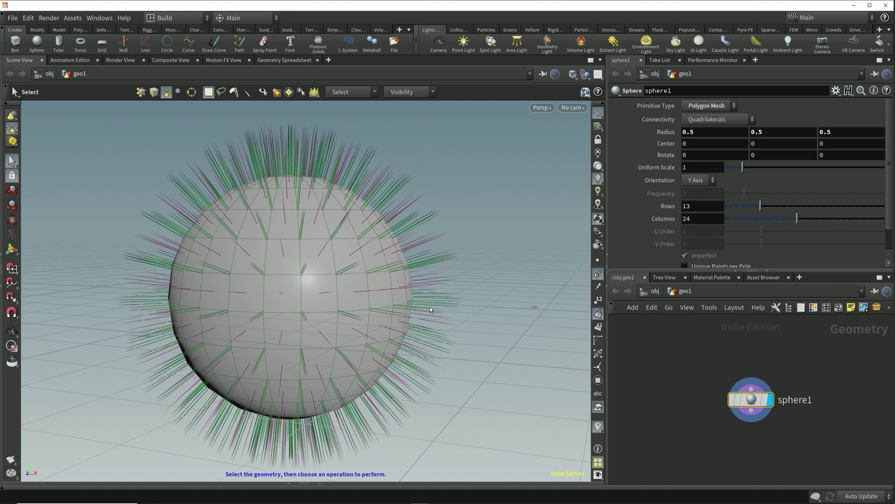
Step: Zoom in close to the sphere's surface to inspect its quad faces
key("Escape")
right_click_drag(310, 310, 635, 126)
key("s")
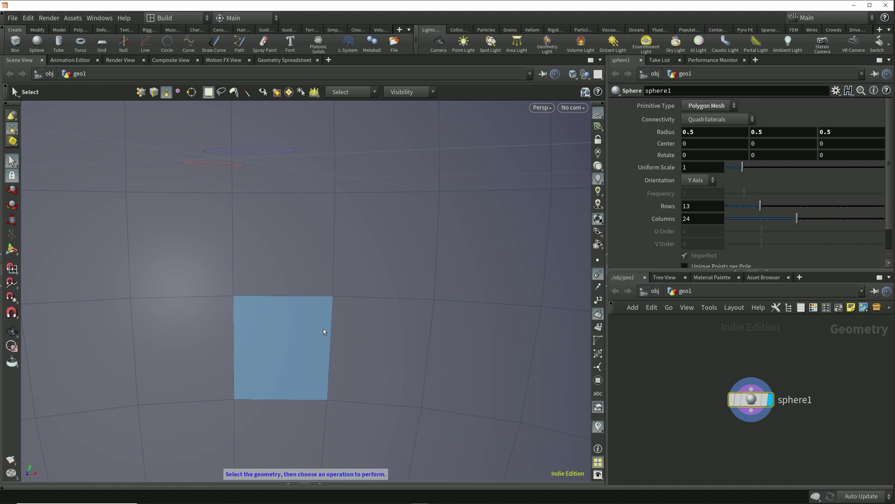
Step: Add a Reverse node, reverse1, below sphere1 to flip the sphere's faces
left_click_drag(755, 417, 735, 382)
left_click(733, 381)
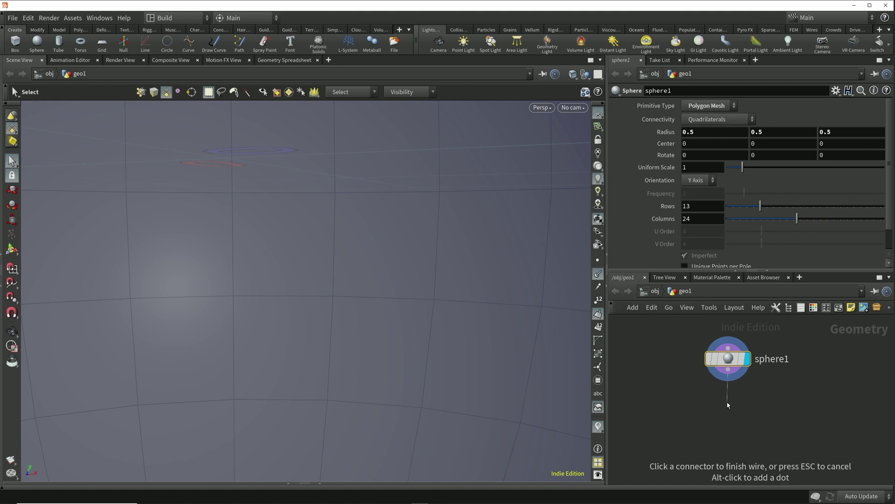
key("Tab")
type("rever")
key("Return")
left_click(731, 401)
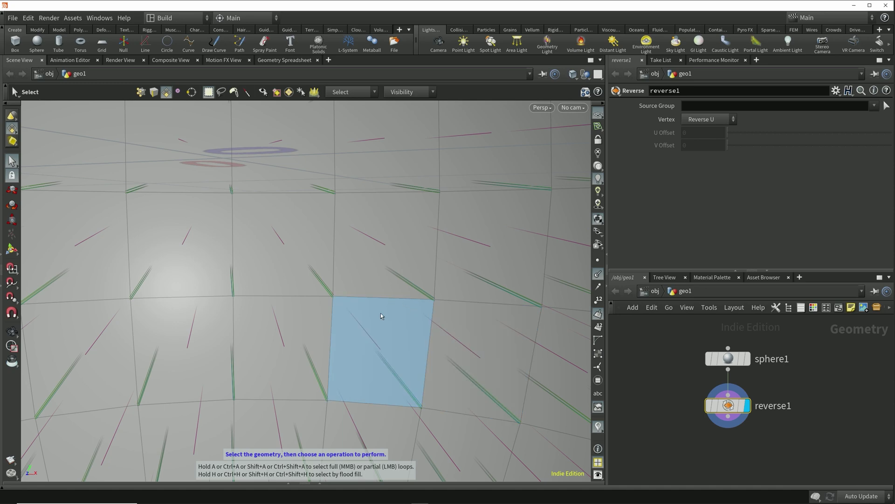
Step: Zoom the viewport back out to see the whole darkened sphere
key("Escape")
right_click_drag(410, 262, 312, 368)
left_click_drag(312, 367, 314, 393)
key("s")
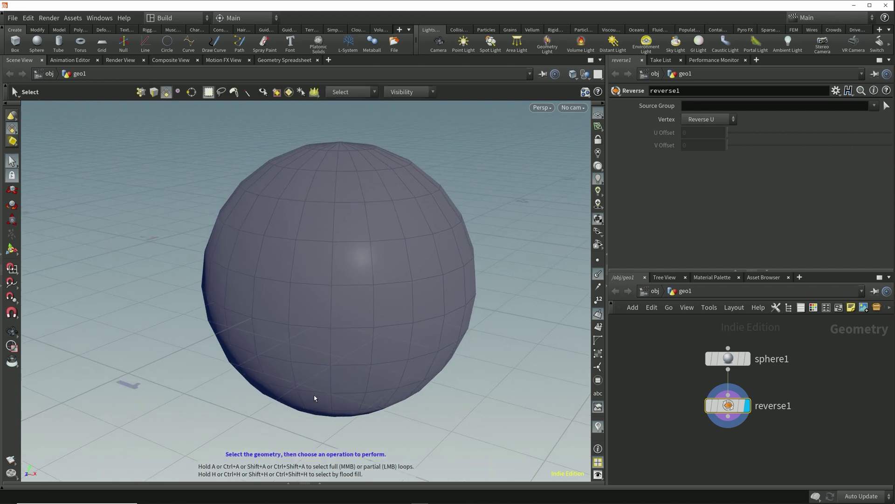
middle_click_drag(758, 460, 753, 437)
Step: Add a Clip node, clip1, below reverse1 and display its result
left_click(724, 393)
key("Tab")
type("clip")
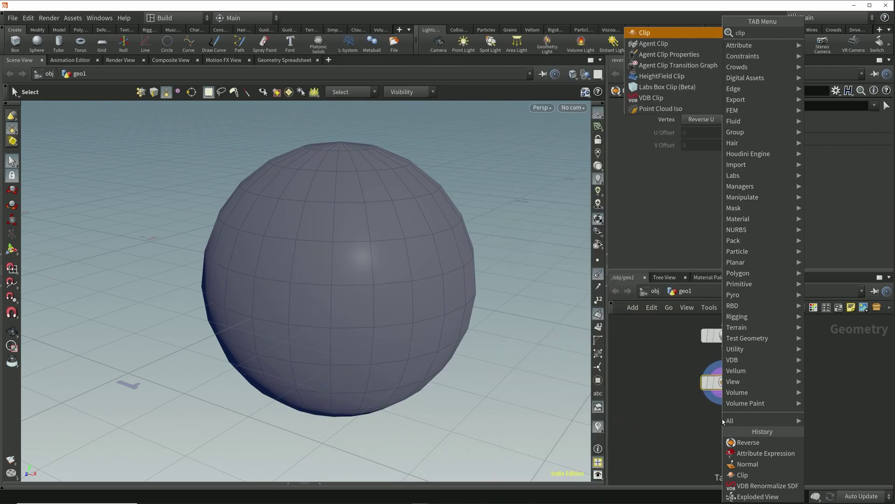
key("Return")
left_click(741, 427)
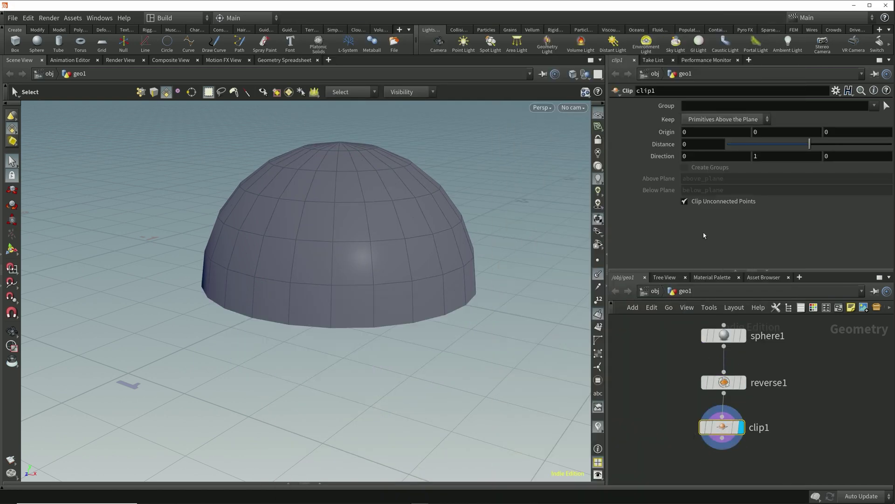
Step: Set clip1's direction to 1, 0, 0 and orbit to a side view of the half shell
left_click(694, 159)
type("1")
key("Tab")
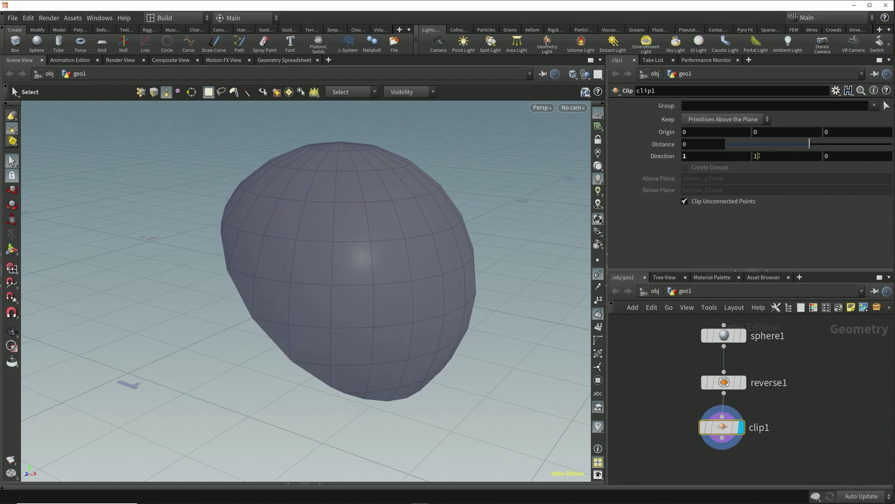
type("0")
key("Return")
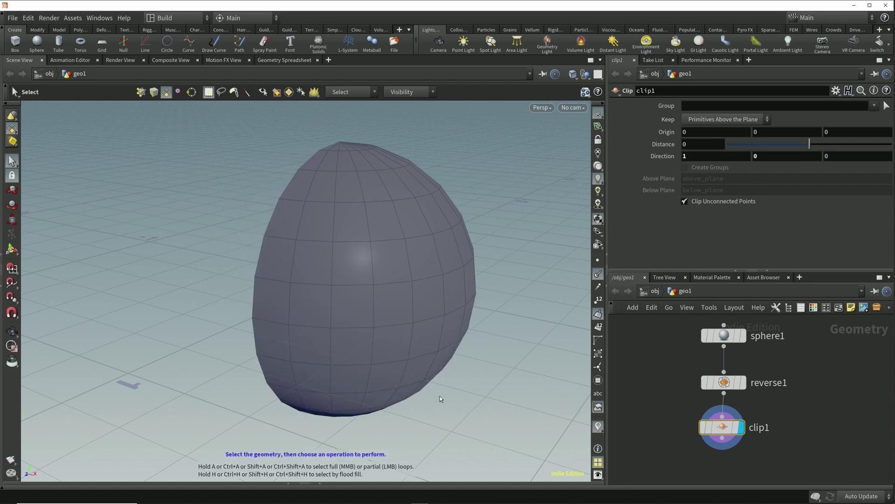
left_click_drag(440, 396, 539, 385, "alt")
key("Return")
left_click(714, 435)
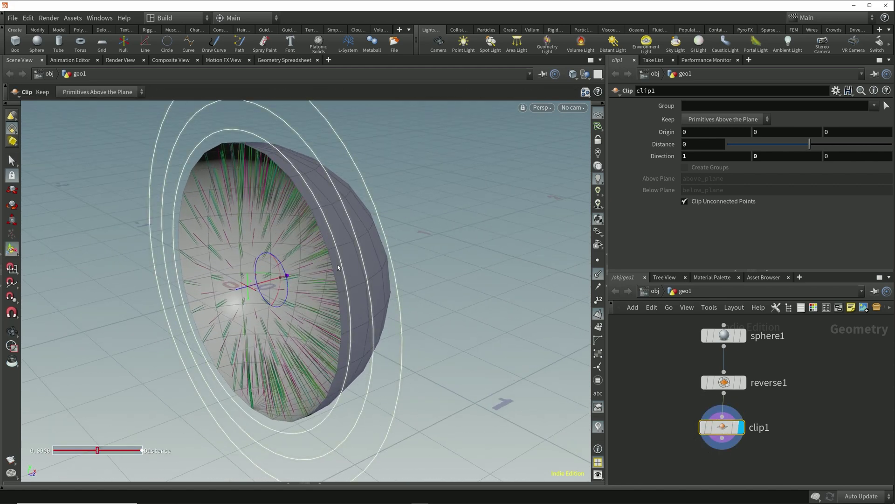
left_click_drag(347, 313, 381, 357, "alt")
key("Escape")
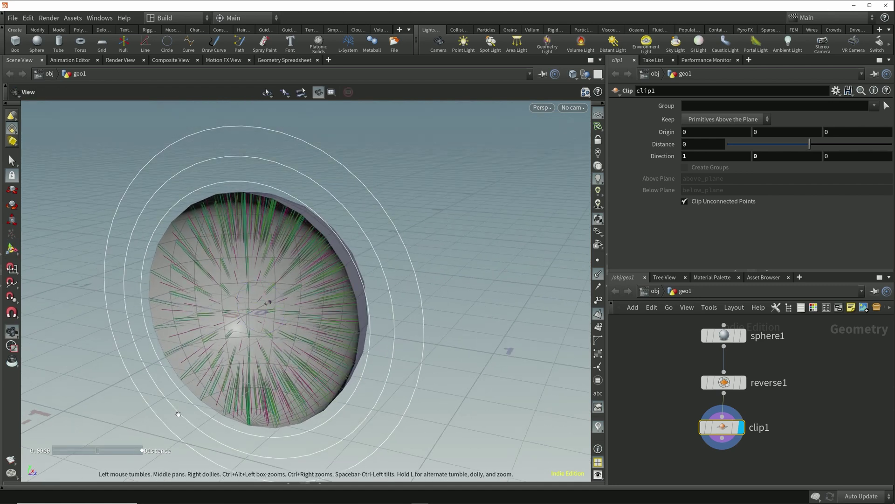
left_click_drag(224, 380, 311, 363)
key("Return")
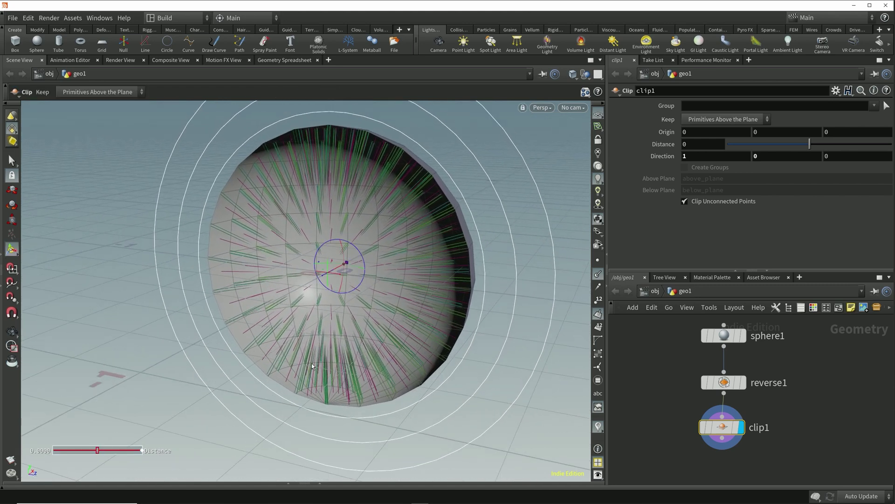
mouse_move(723, 382)
left_click(705, 357)
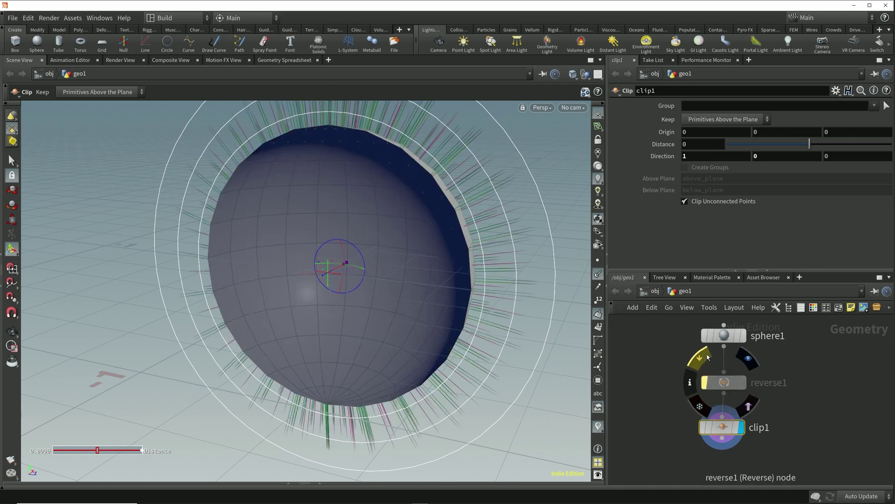
left_click(706, 357)
left_click(706, 357)
key("Escape")
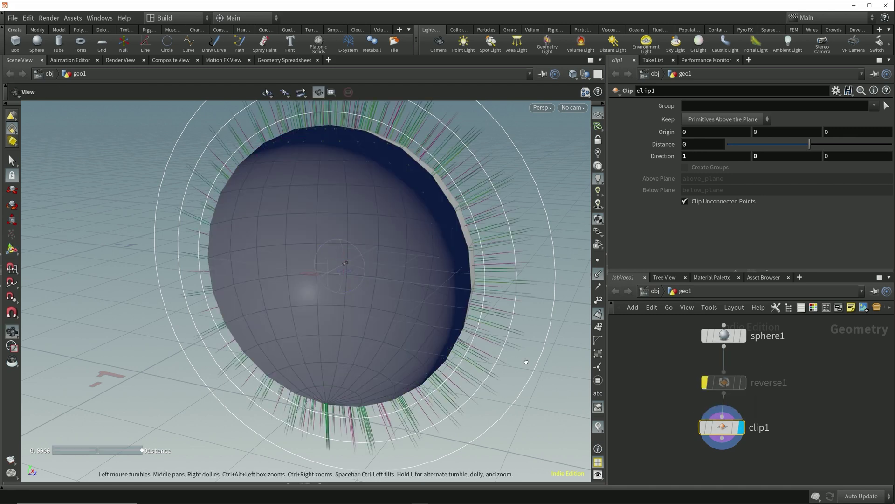
left_click_drag(448, 359, 442, 400)
key("Return")
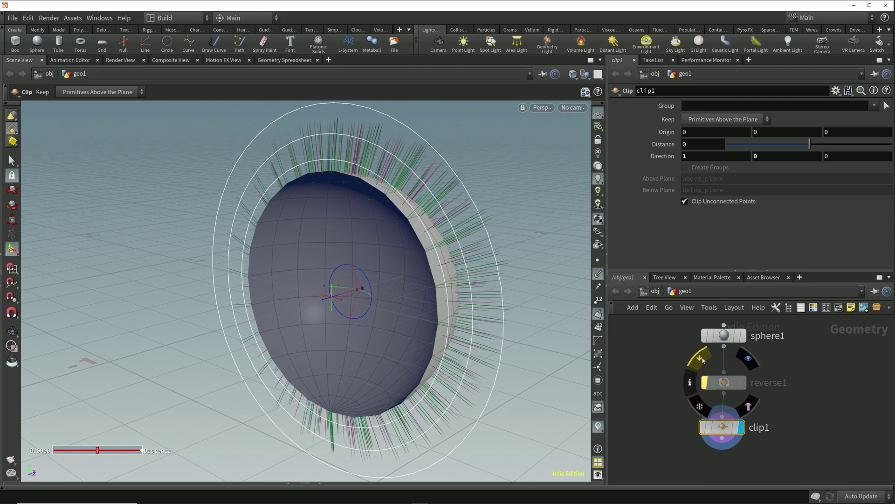
left_click(703, 359)
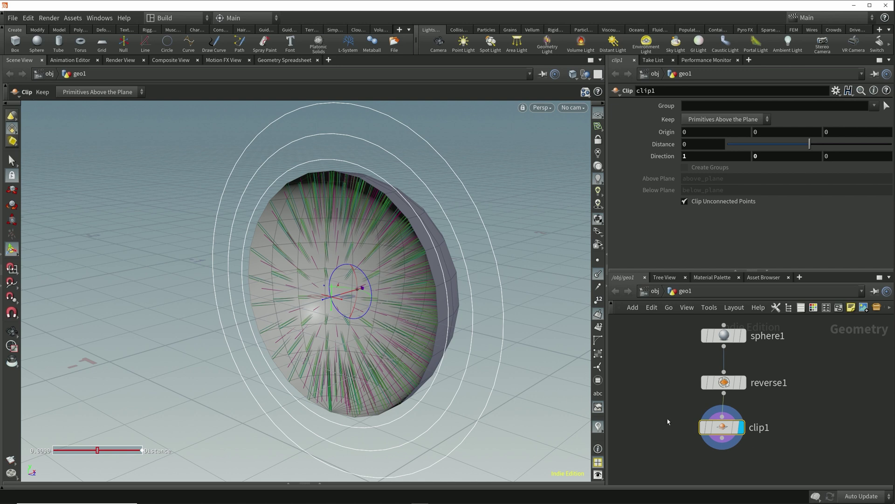
Step: Check clip1's geometry info: 145 points and 144 primitives
middle_click_drag(722, 426, 569, 406)
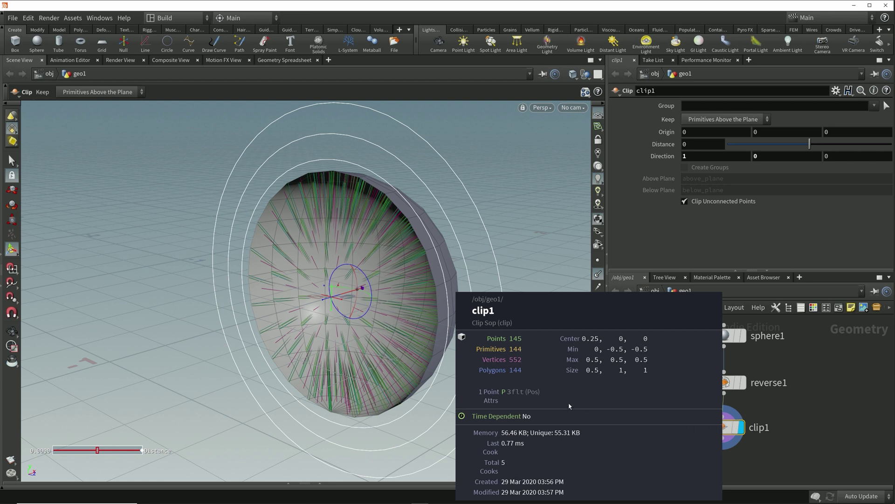
middle_click_drag(569, 406, 601, 406)
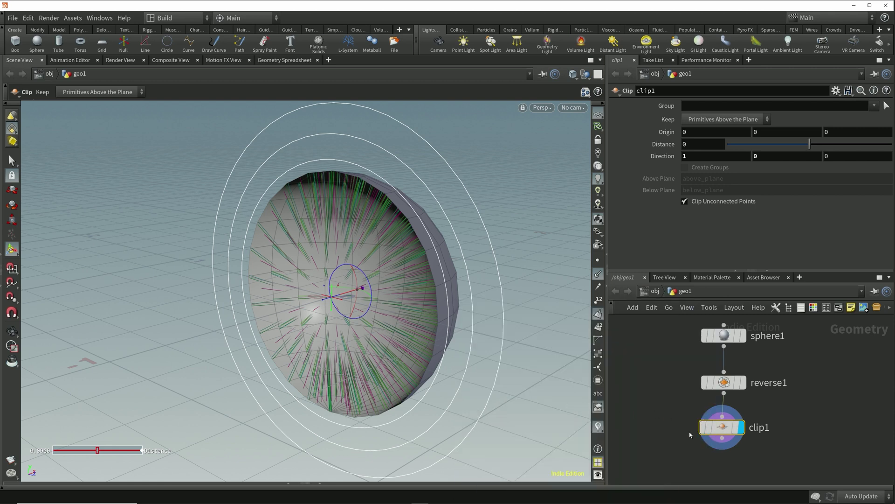
middle_click_drag(690, 434, 699, 388)
left_click(724, 417)
Step: Add and display normal1 below clip1, orbit to the hemisphere's inside, and view N in the Geometry Spreadsheet
key("Tab")
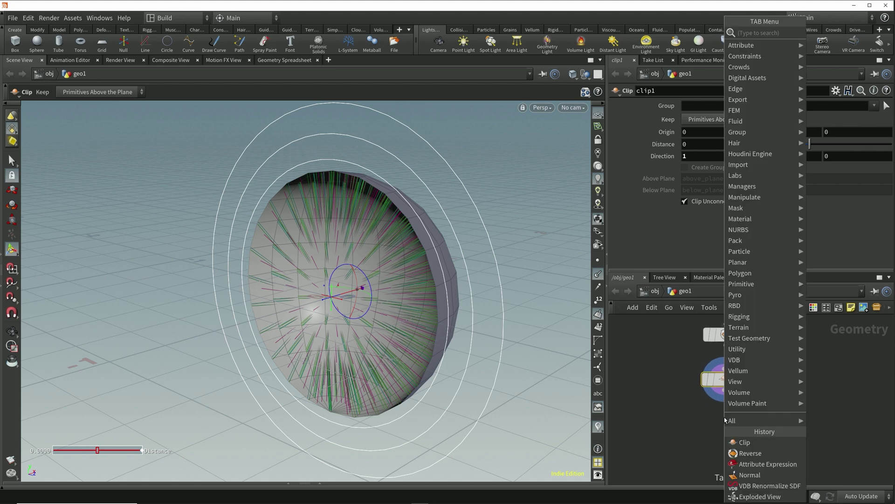
type("normal")
key("Return")
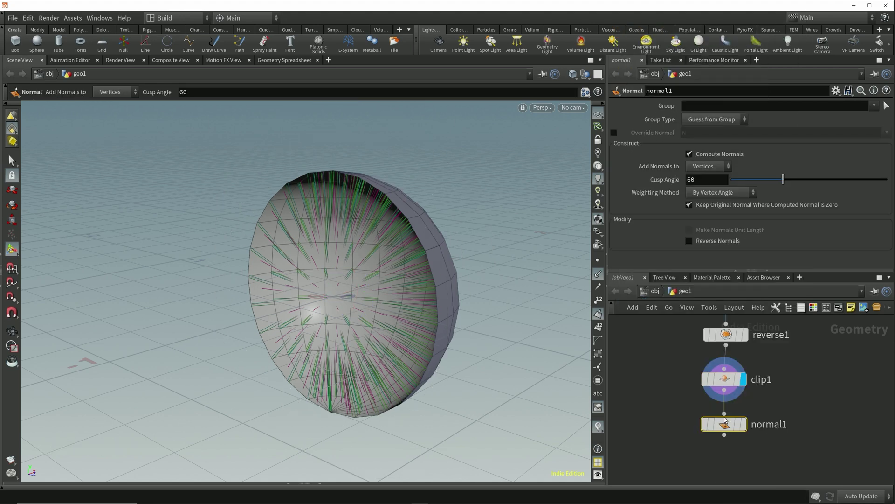
left_click(725, 421)
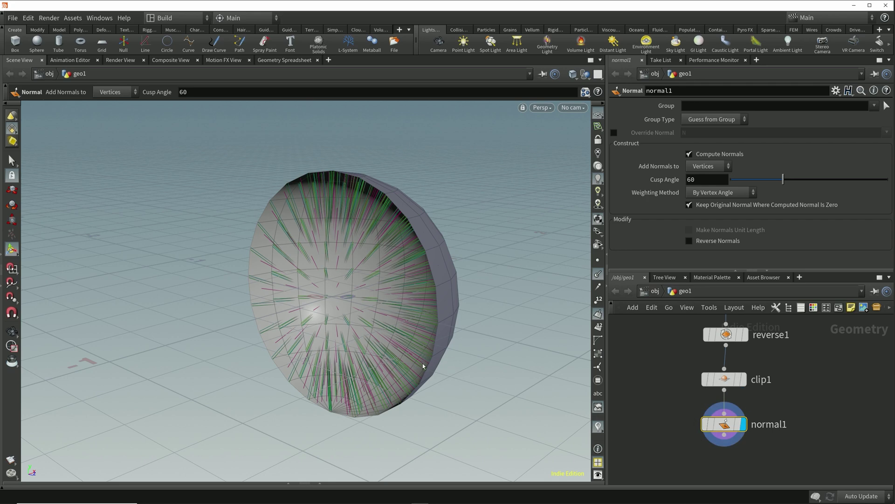
left_click_drag(423, 367, 452, 360)
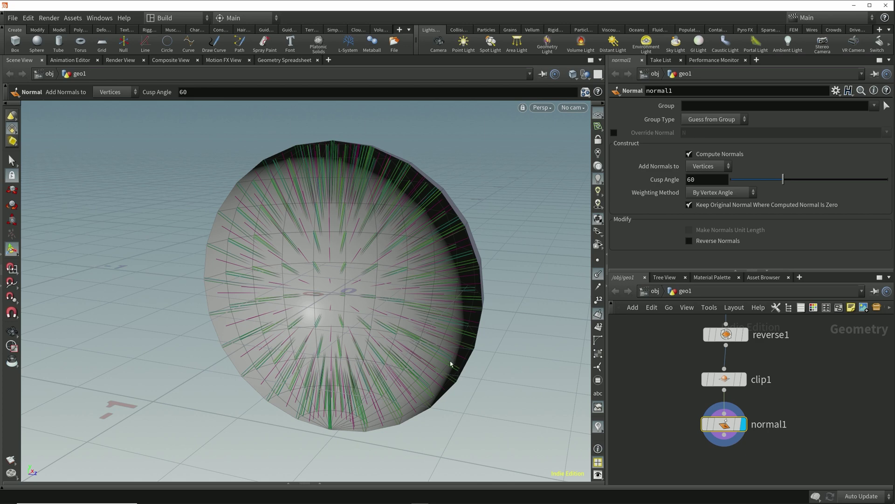
left_click(320, 483)
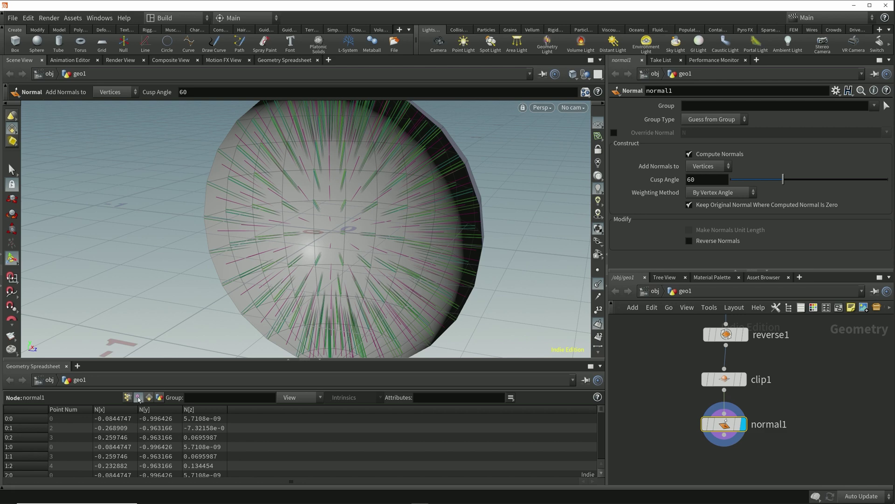
left_click(321, 358)
left_click_drag(369, 377, 494, 368)
key("Return")
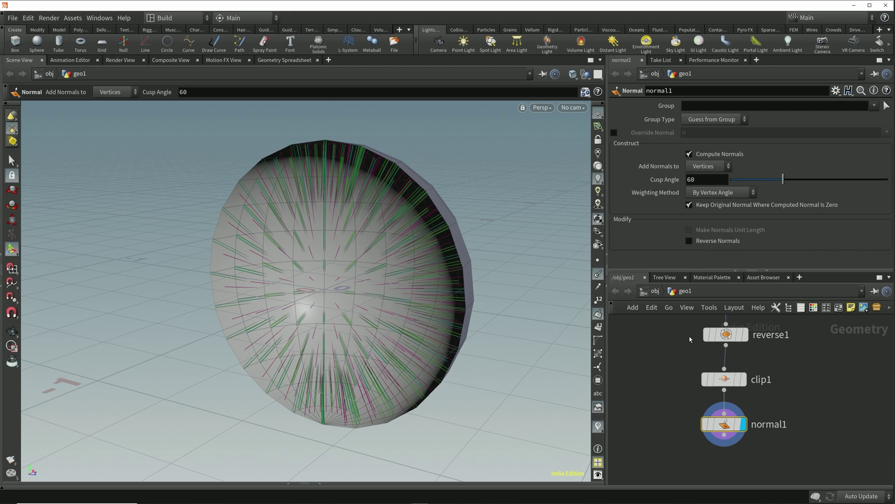
Step: Enable Reverse Normals on normal1 and orbit to inspect the half sphere from the side
left_click(689, 241)
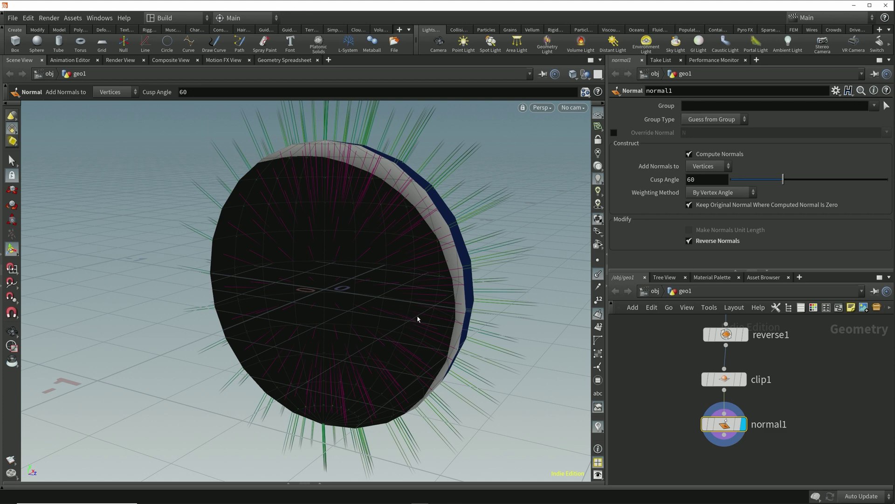
key("Escape")
left_click_drag(369, 334, 396, 343)
key("Return")
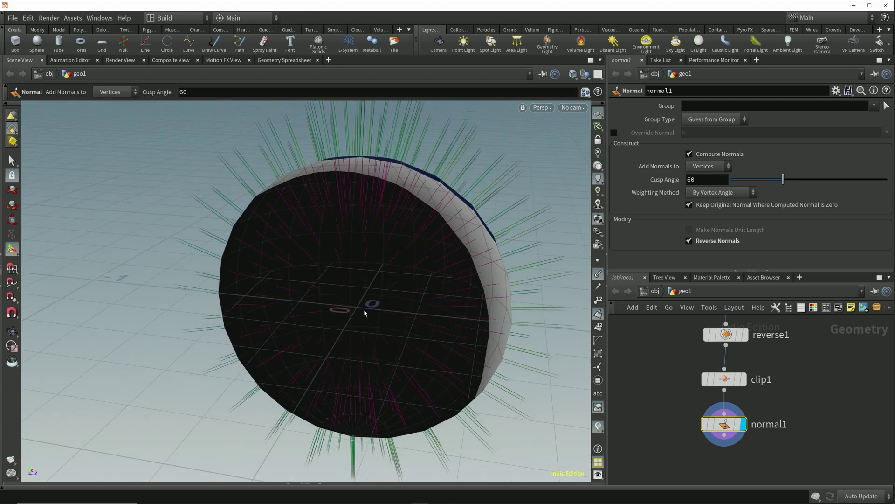
key("Escape")
left_click_drag(515, 329, 497, 308)
key("Return")
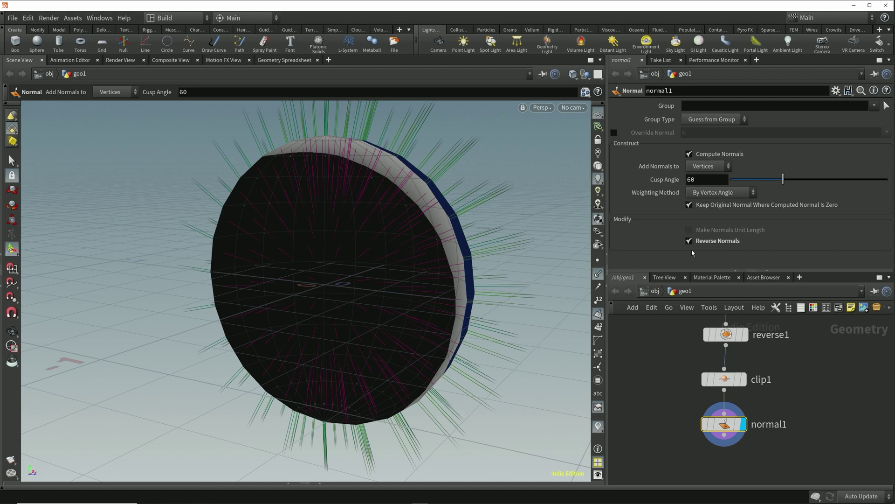
Step: Turn off normal1's Reverse Normals and add an Attribute Expression node, attribexpression1, below it
left_click(689, 240)
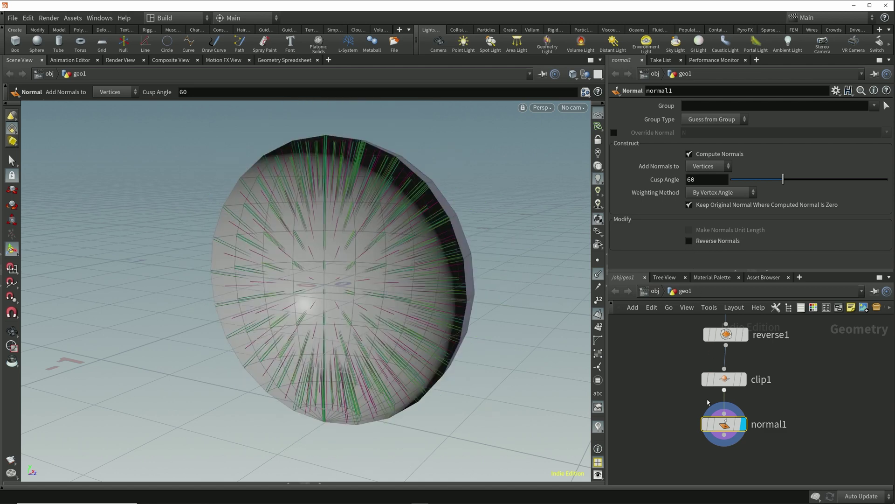
middle_click_drag(698, 460, 698, 405)
left_click(725, 379)
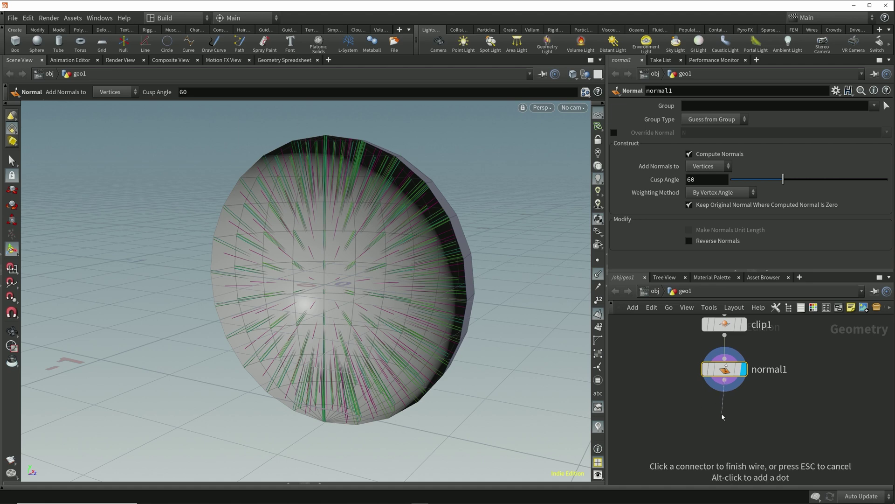
left_click(723, 416)
type("ae")
key("Down")
key("Return")
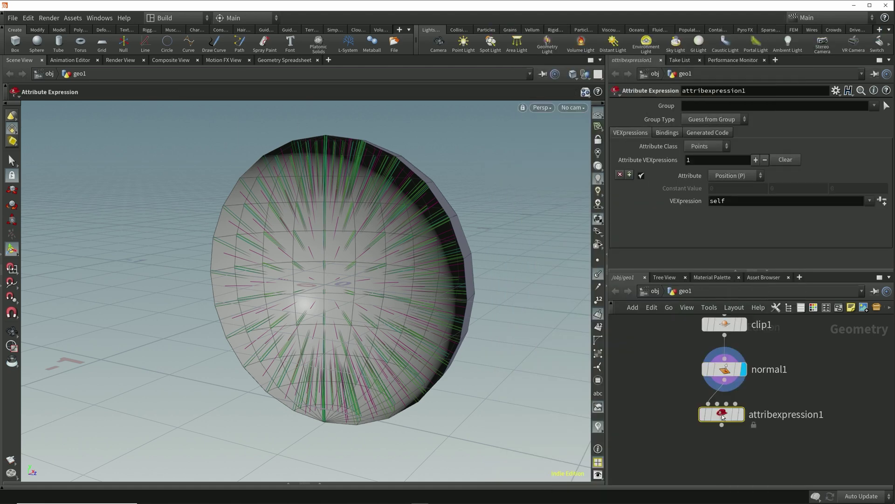
left_click(724, 417)
left_click_drag(742, 418, 744, 425)
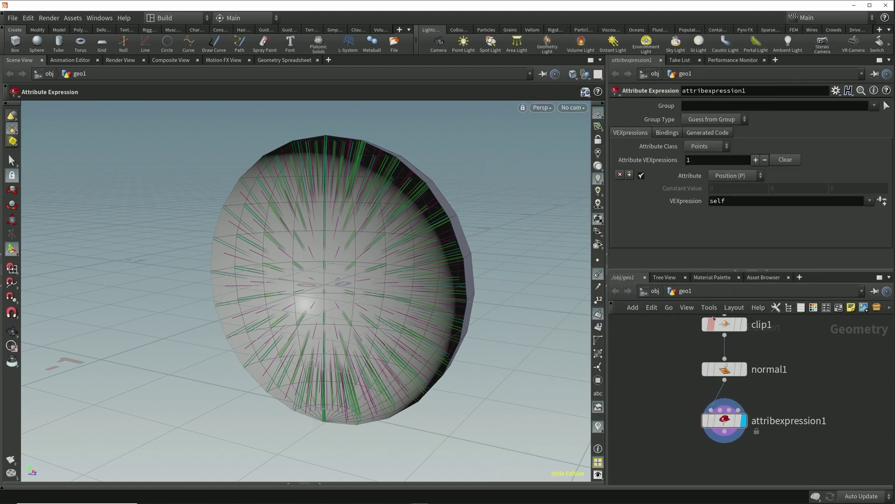
Step: Set attribexpression1 to multiply vertex Normal (N) by constant -1, and show the Geometry Spreadsheet
left_click(706, 146)
left_click(699, 190)
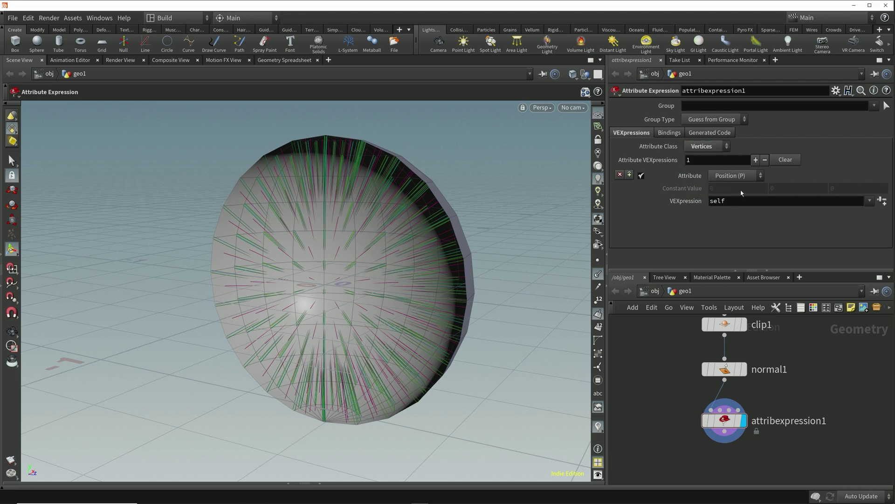
left_click(762, 179)
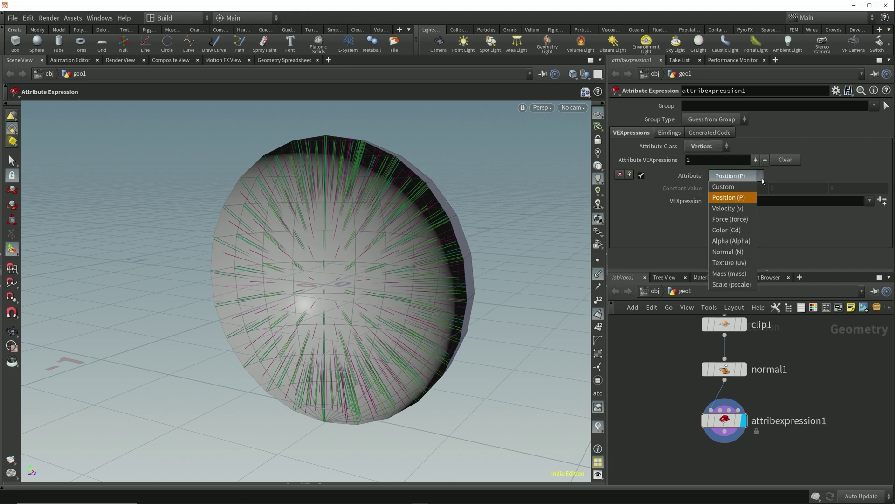
left_click(746, 252)
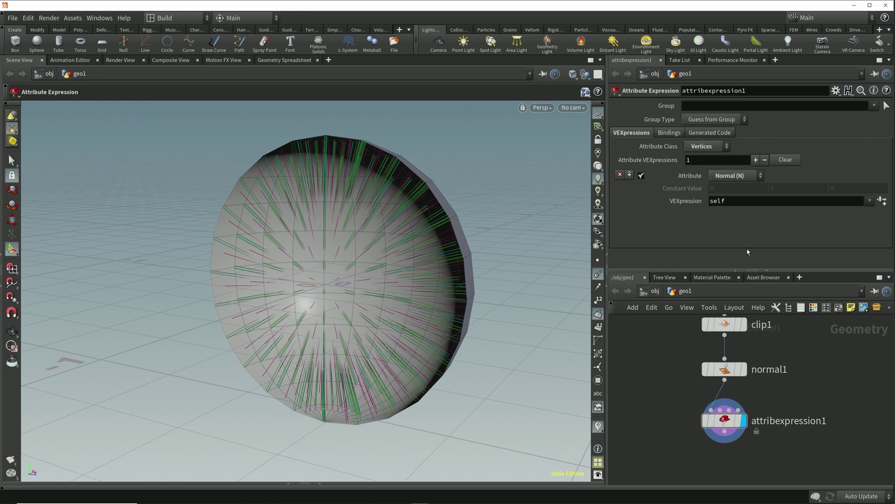
left_click(869, 200)
left_click(857, 234)
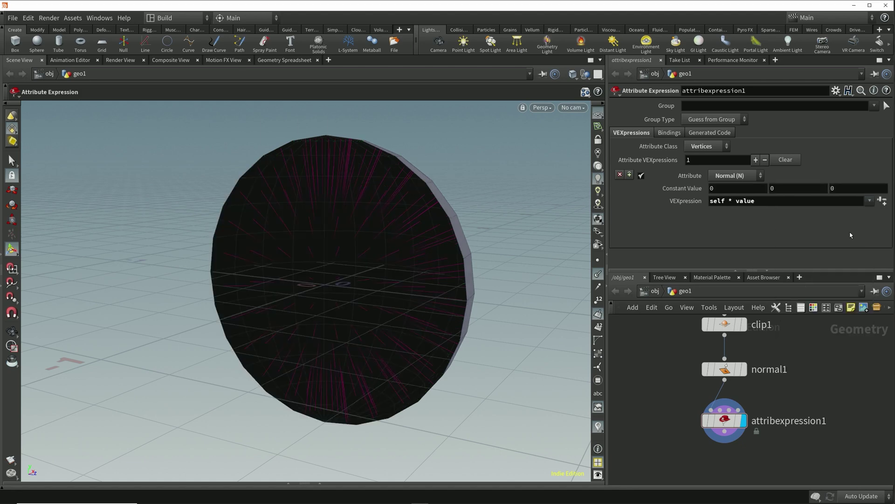
mouse_move(693, 189)
middle_mouse_down()
mouse_move(692, 171)
mouse_move(662, 170)
mouse_move(693, 191)
middle_mouse_up()
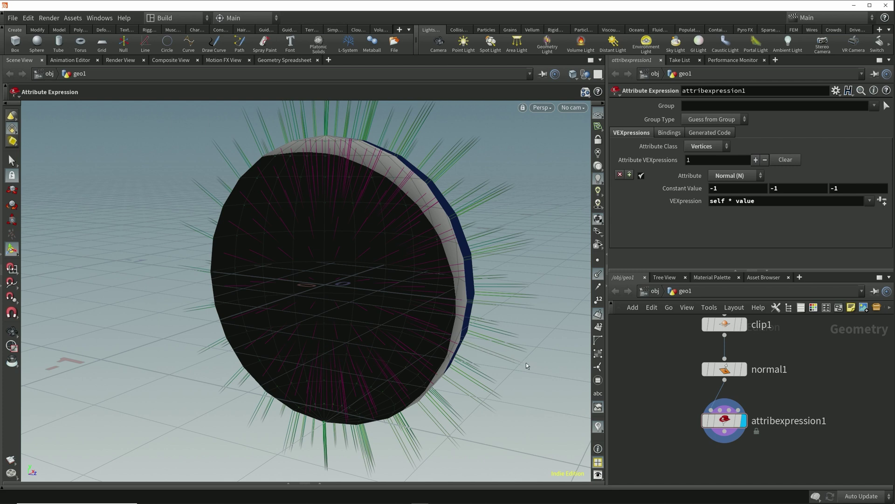
left_click(468, 482)
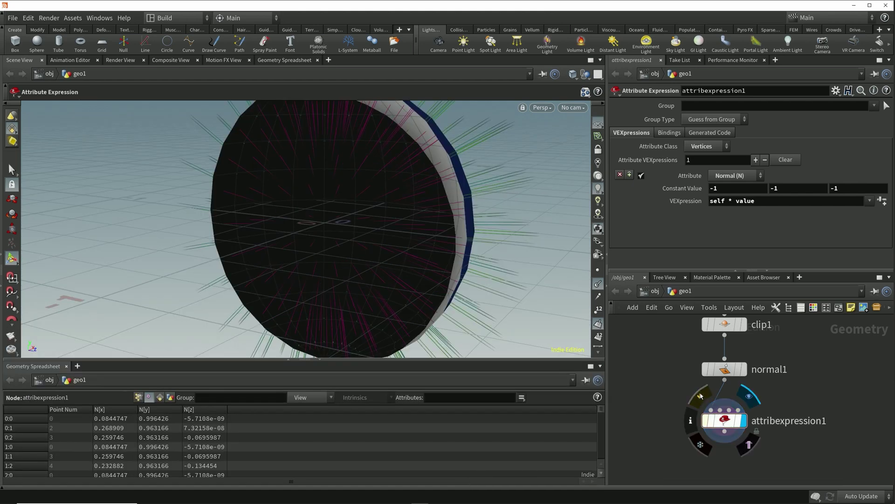
Step: Toggle attribexpression1's bypass on and off to compare the flipped normals
left_click(701, 395)
left_click(701, 395)
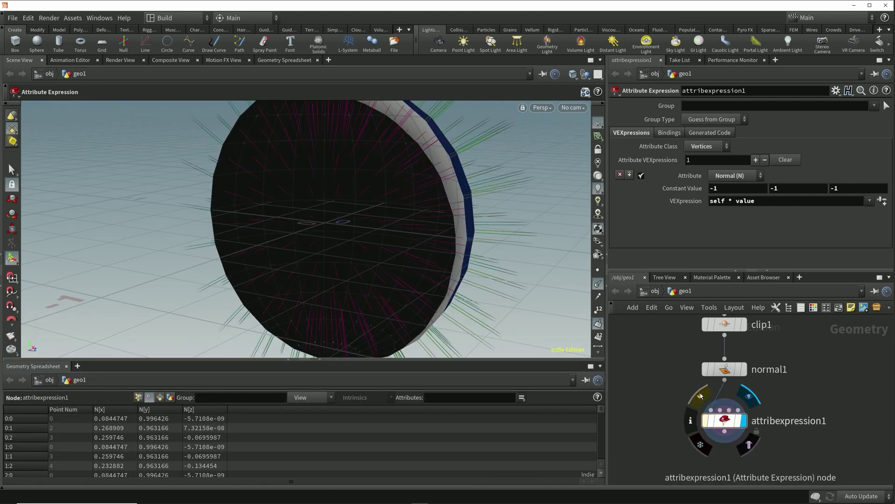
left_click(701, 396)
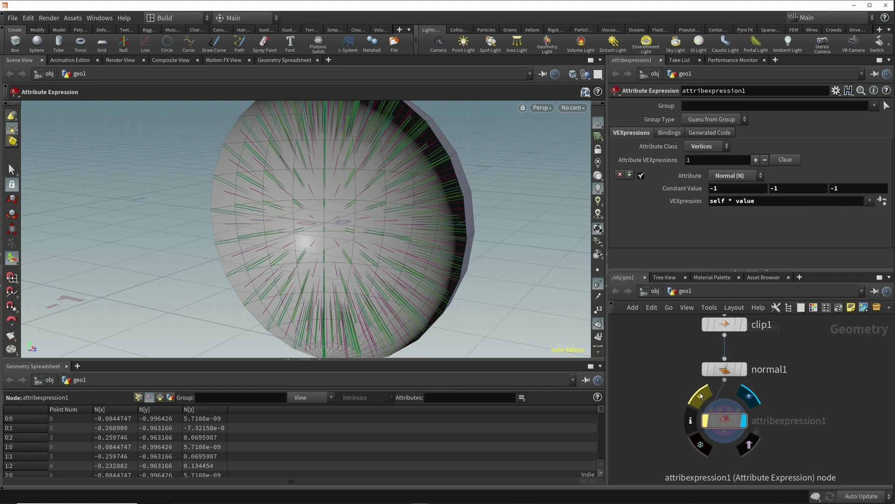
left_click(701, 395)
Step: Display normal1 and toggle its Reverse Normals repeatedly, leaving it off
left_click(743, 375)
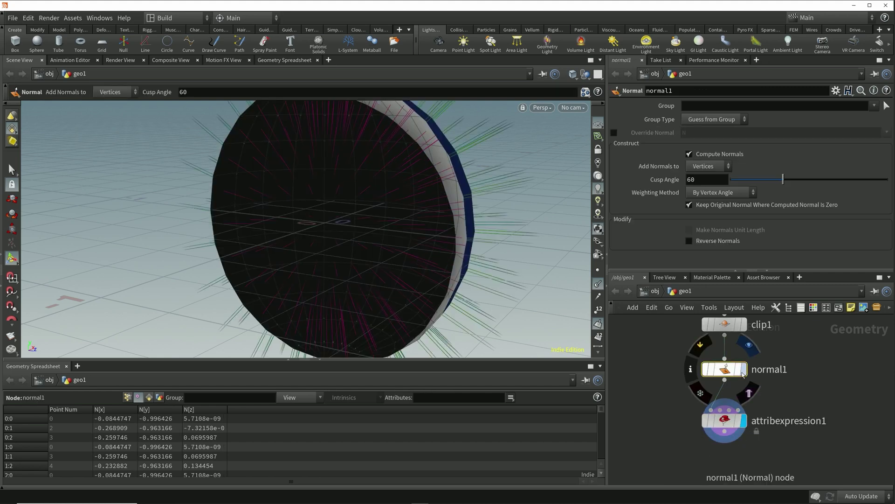
left_click(744, 372)
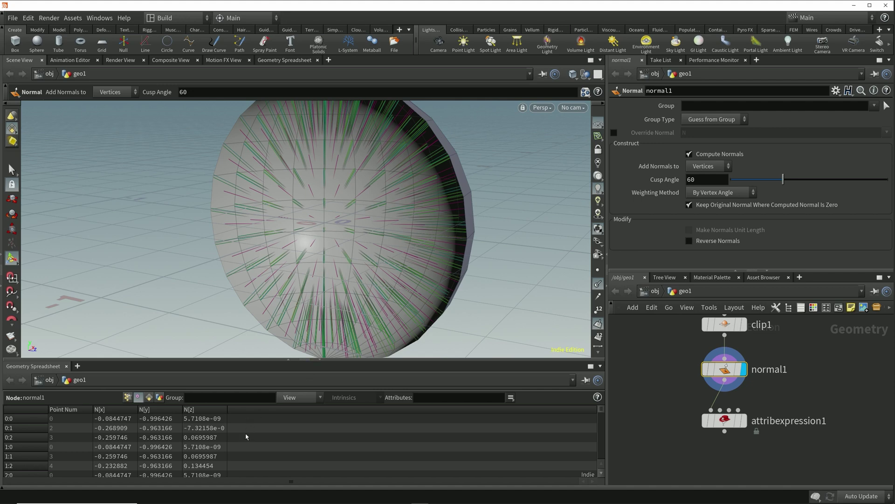
left_click(690, 241)
left_click(690, 241)
left_click(689, 241)
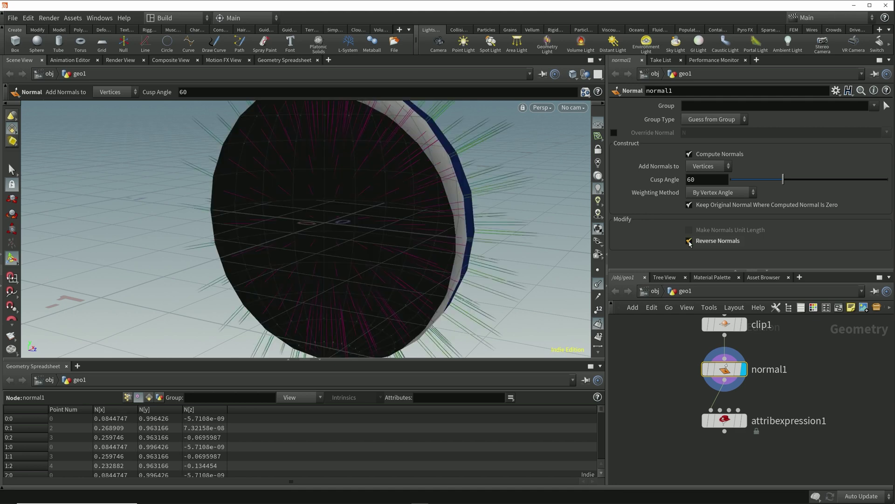
left_click(689, 241)
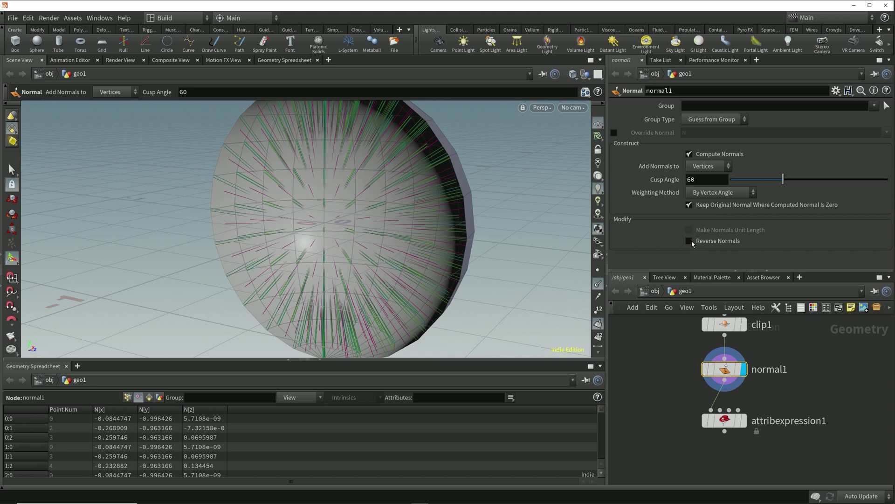
left_click(689, 241)
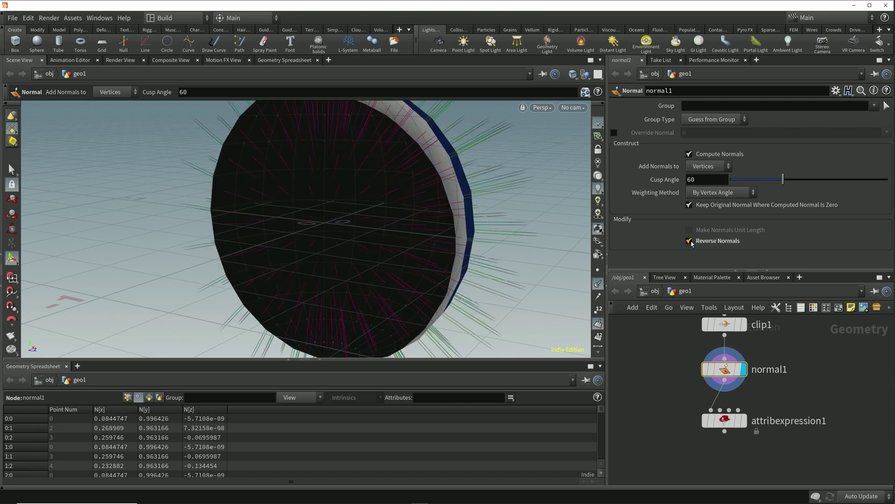
left_click(689, 241)
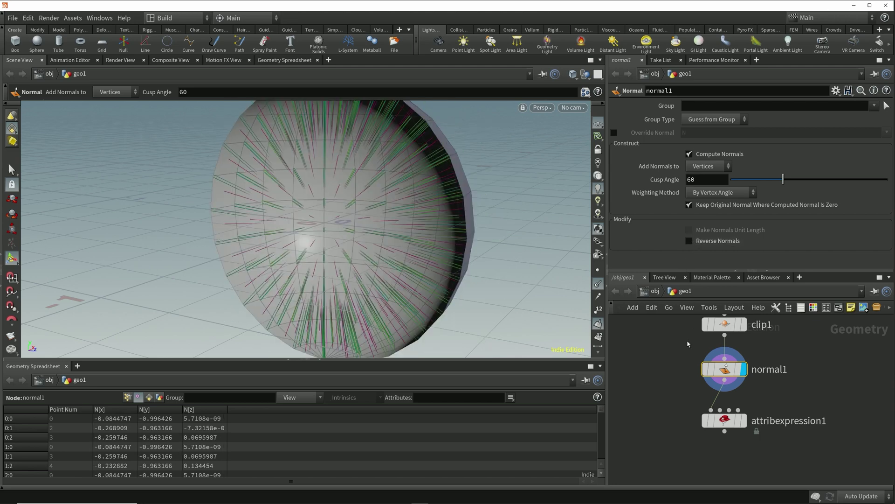
scroll(690, 340, "up", 3)
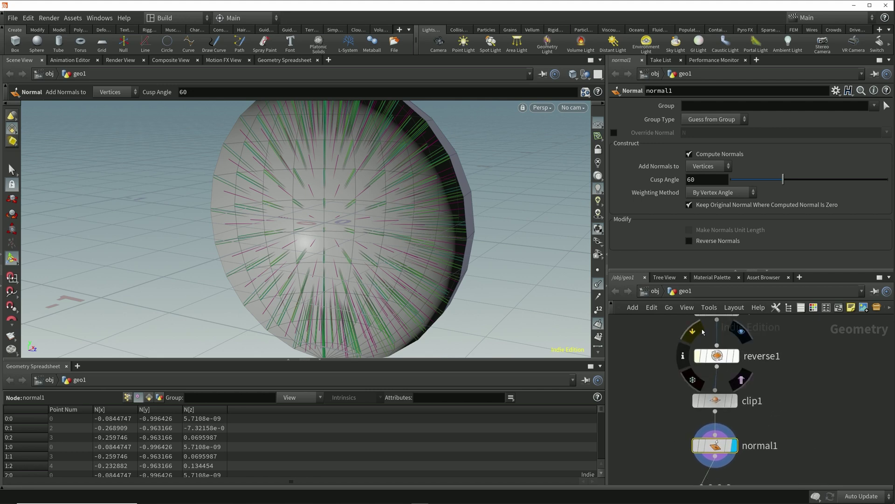
left_click(703, 332)
left_click(703, 332)
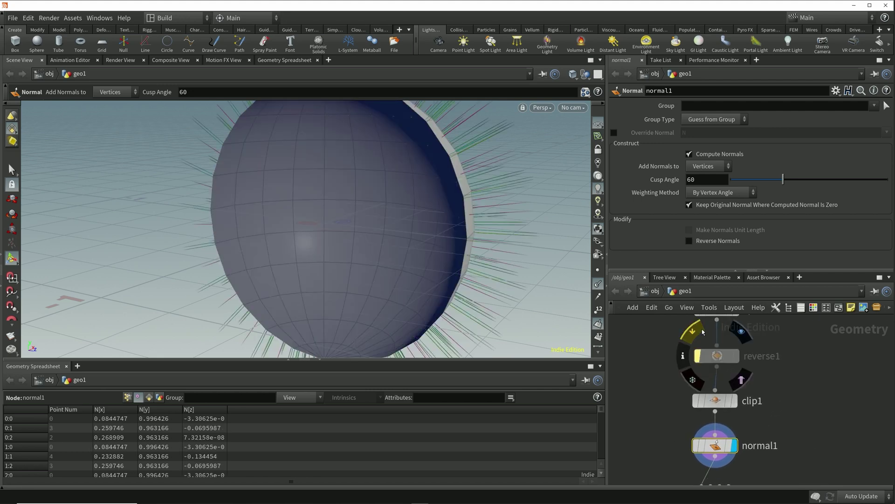